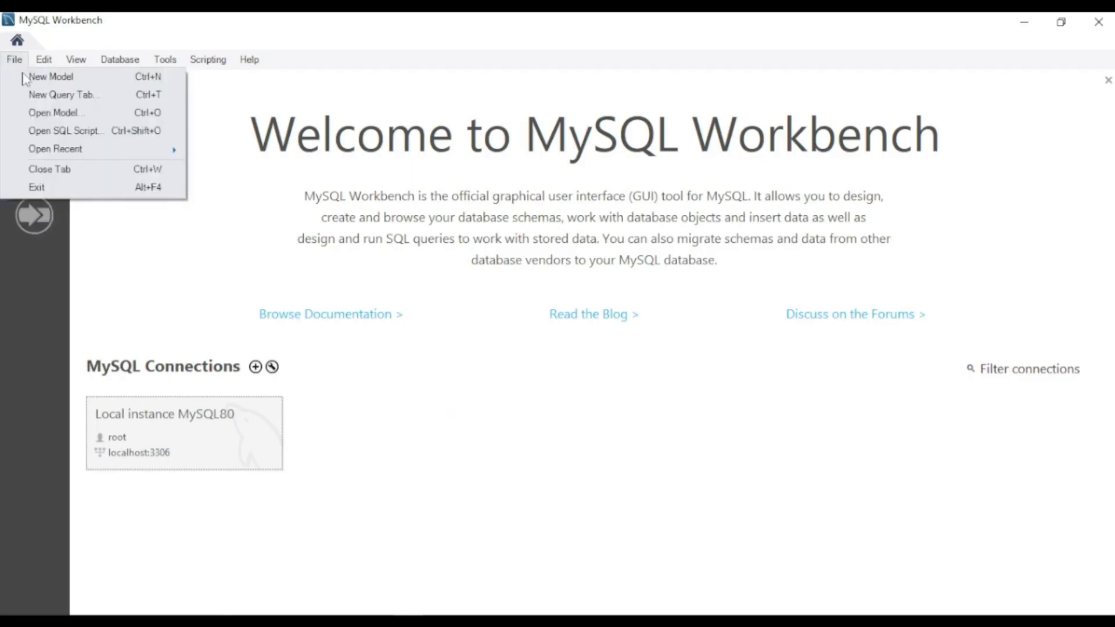
- Create a new model and rename its default schema to araliya_shoe_center
left_click(25, 74)
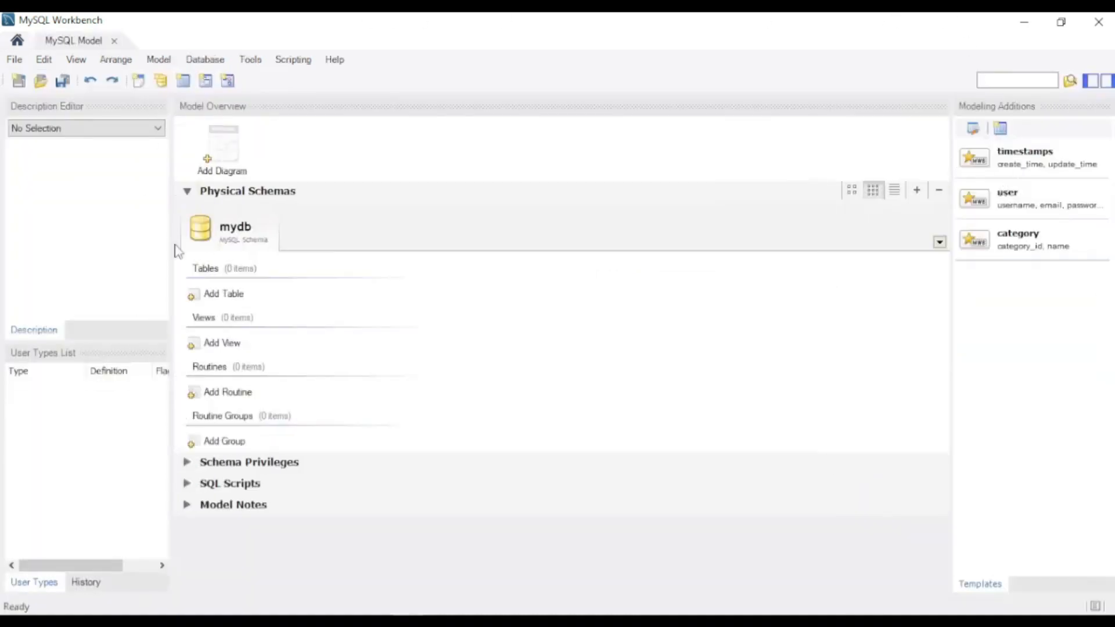
double_click(230, 237)
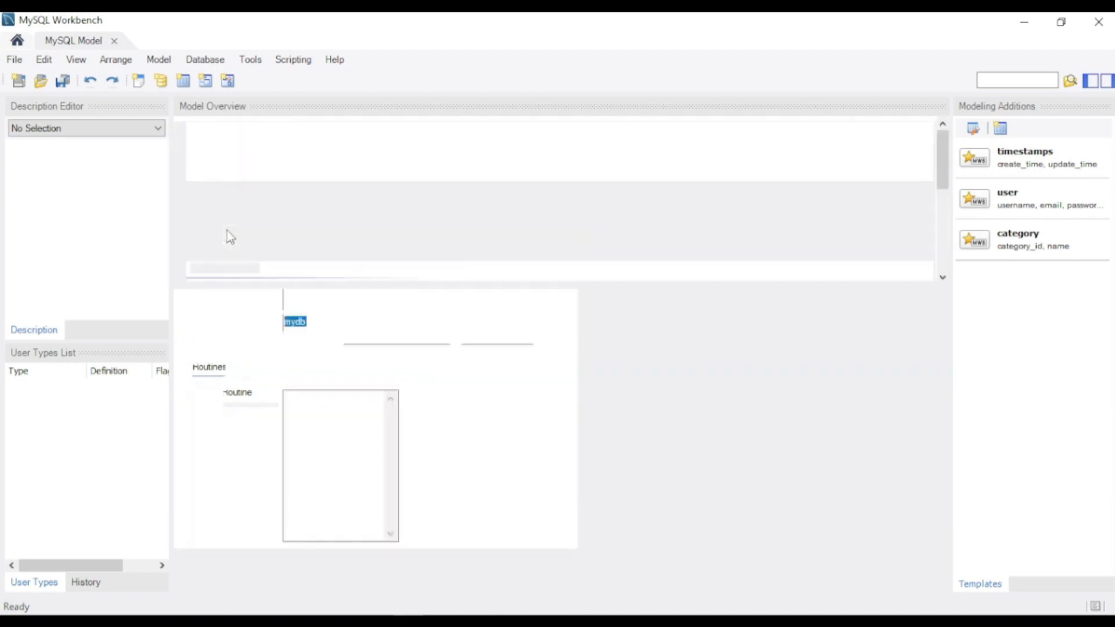
key("BackSpace")
type("araliya")
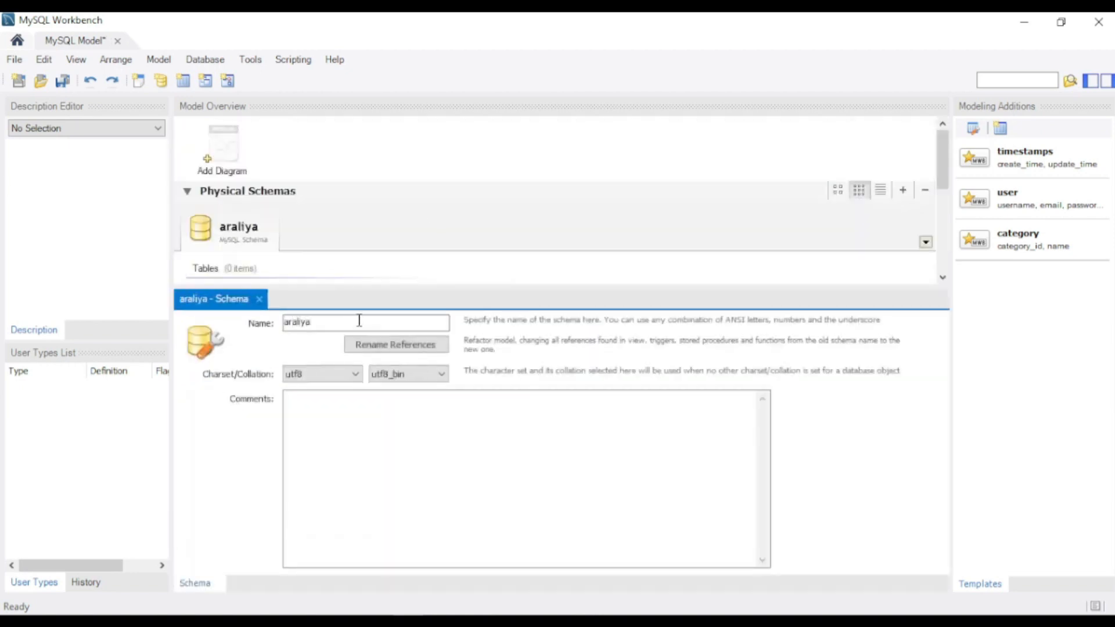
type("_shoe")
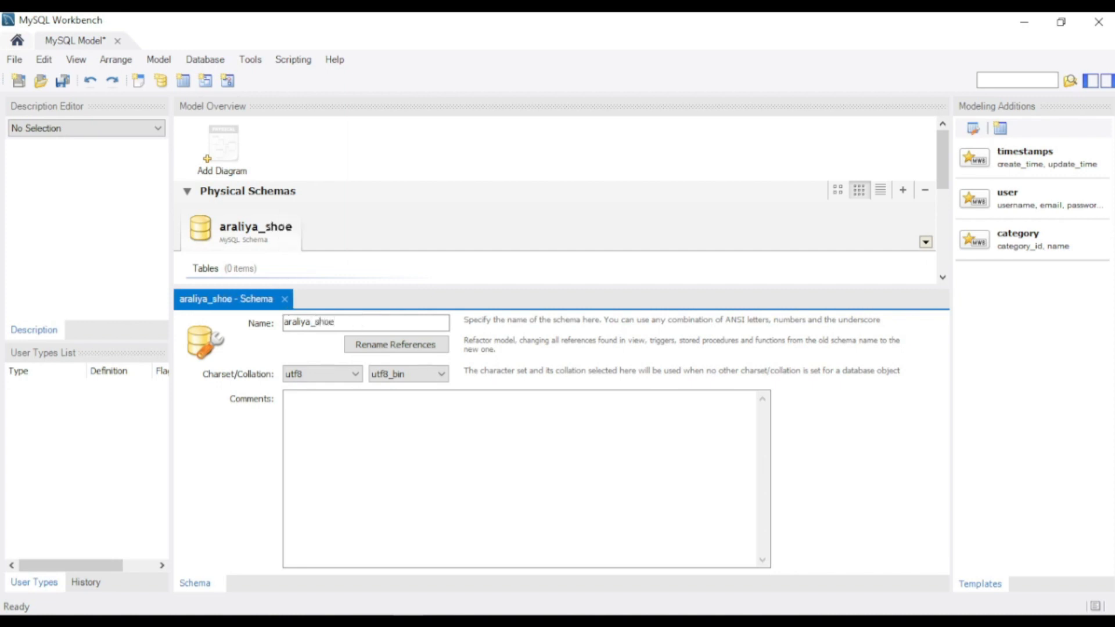
type("_center")
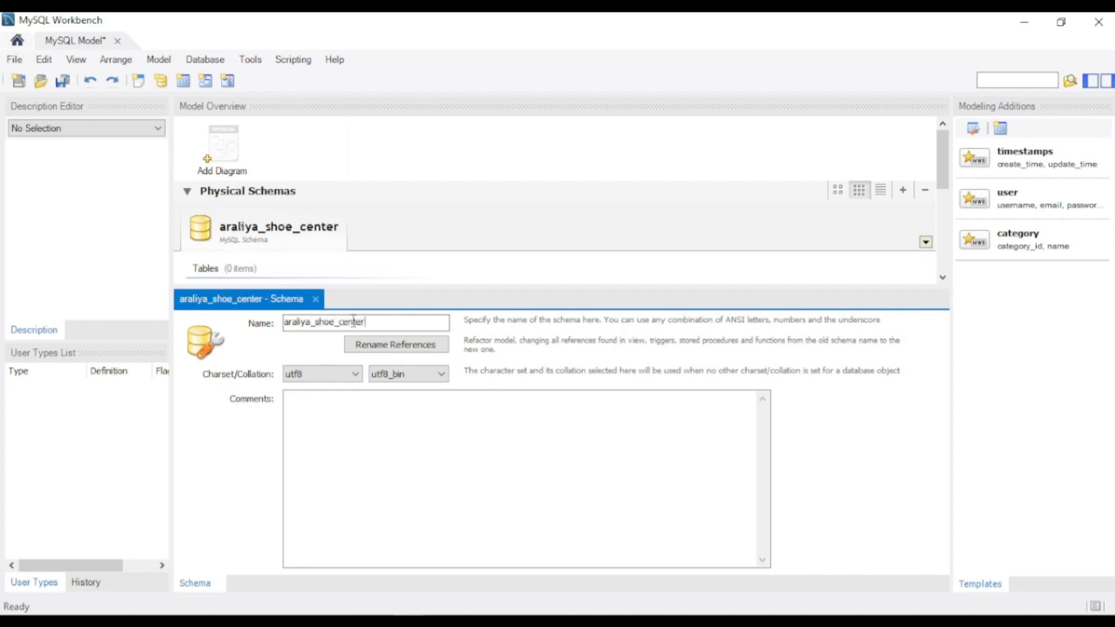
left_click(315, 299)
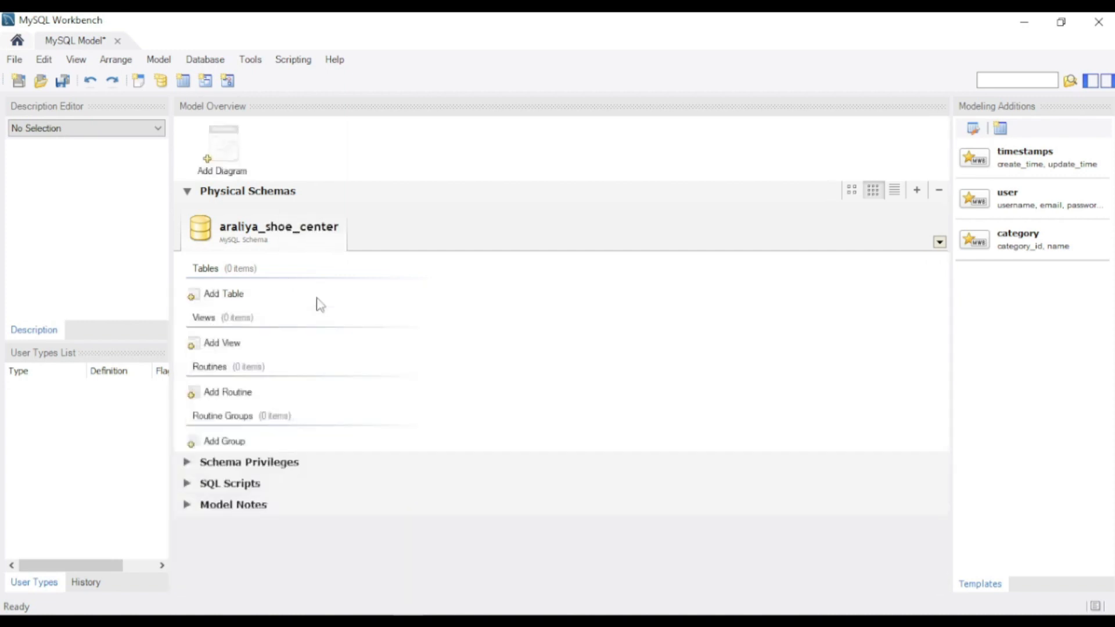
- Add an EER diagram to the model and place a table named user on it
double_click(222, 149)
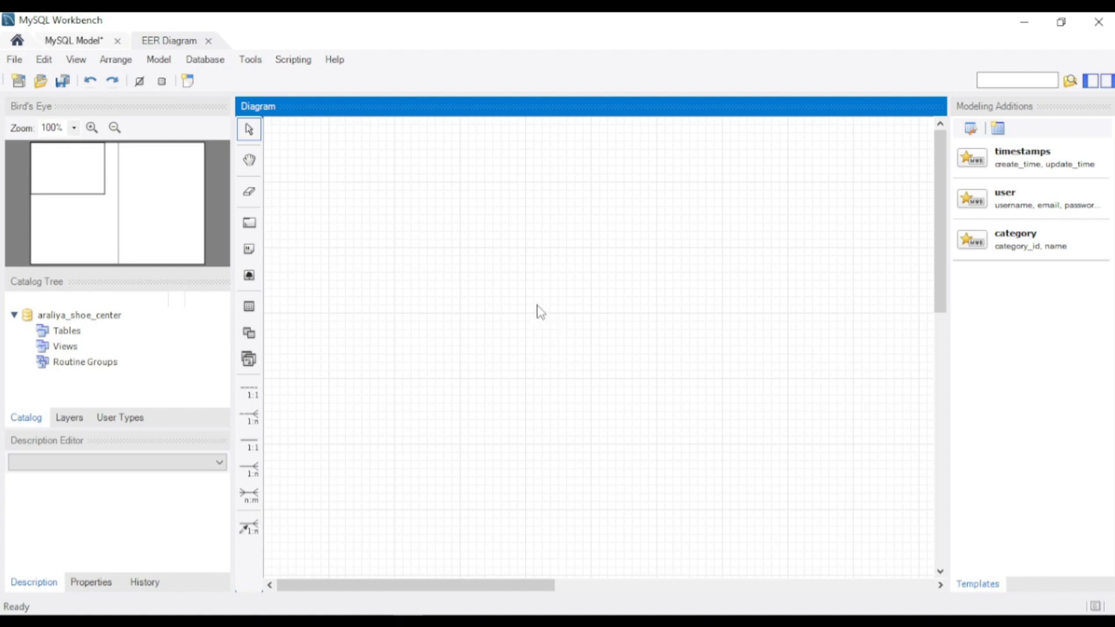
left_click(254, 308)
left_click(429, 300)
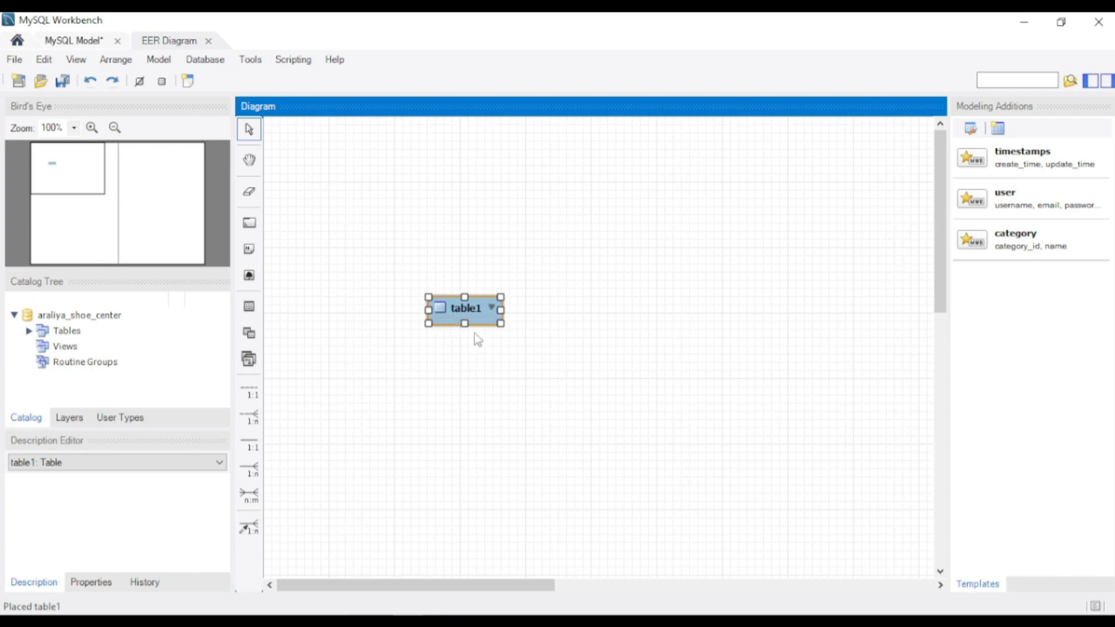
double_click(470, 311)
type("user")
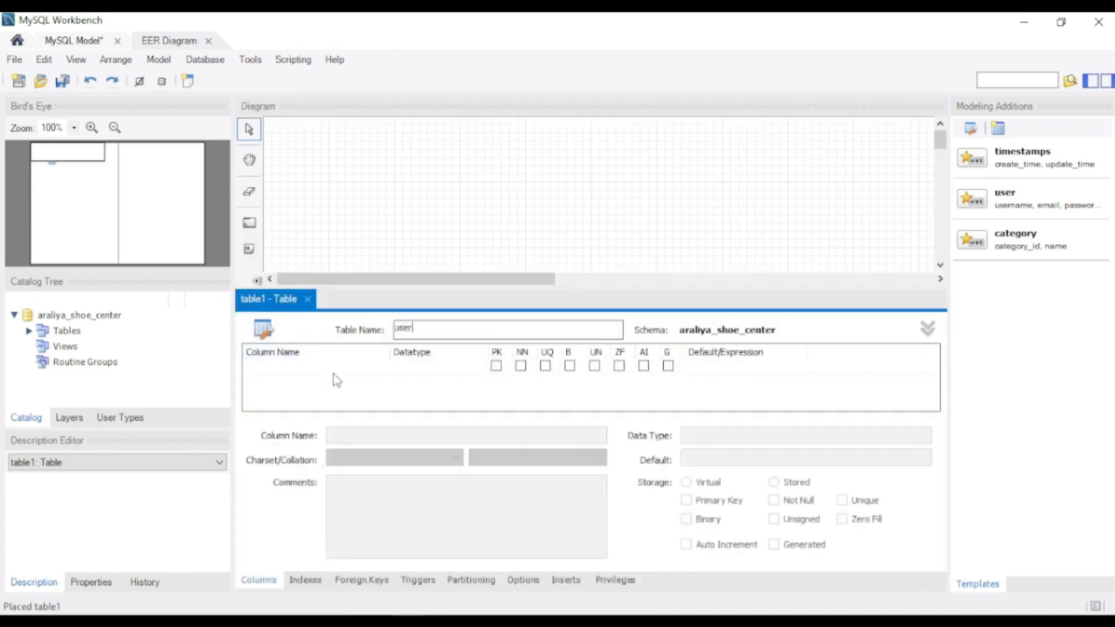
- Add a user_id INT column to the user table as an auto-incrementing primary key
double_click(334, 372)
type("user_id")
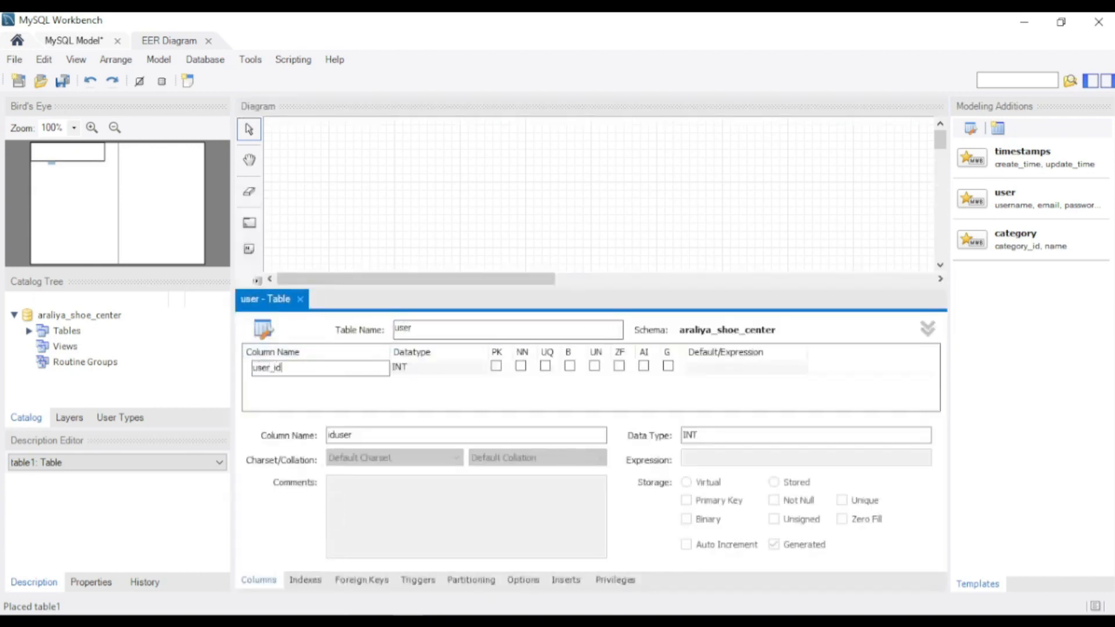
left_click(496, 366)
left_click(644, 366)
- Add first_name and last_name columns of type VARCHAR(45) to the user table
double_click(301, 382)
type("first_name")
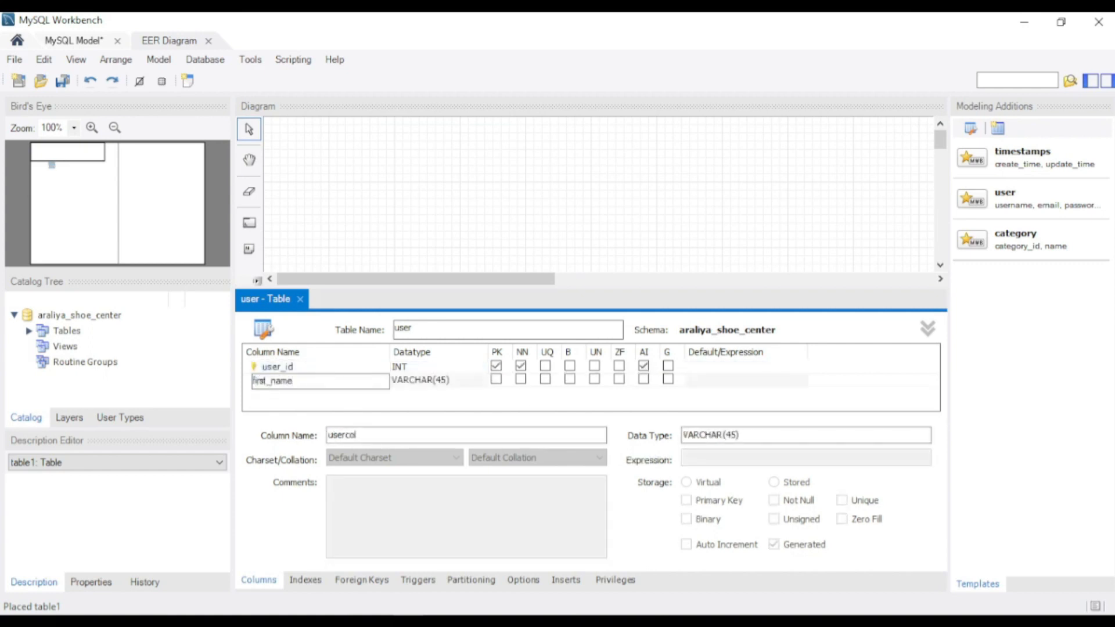
key("Tab")
key("Tab")
type("last_name")
key("Tab")
key("Tab")
- Add a contact_no column with datatype VARCHAR(10) to the user table
type("contact_no")
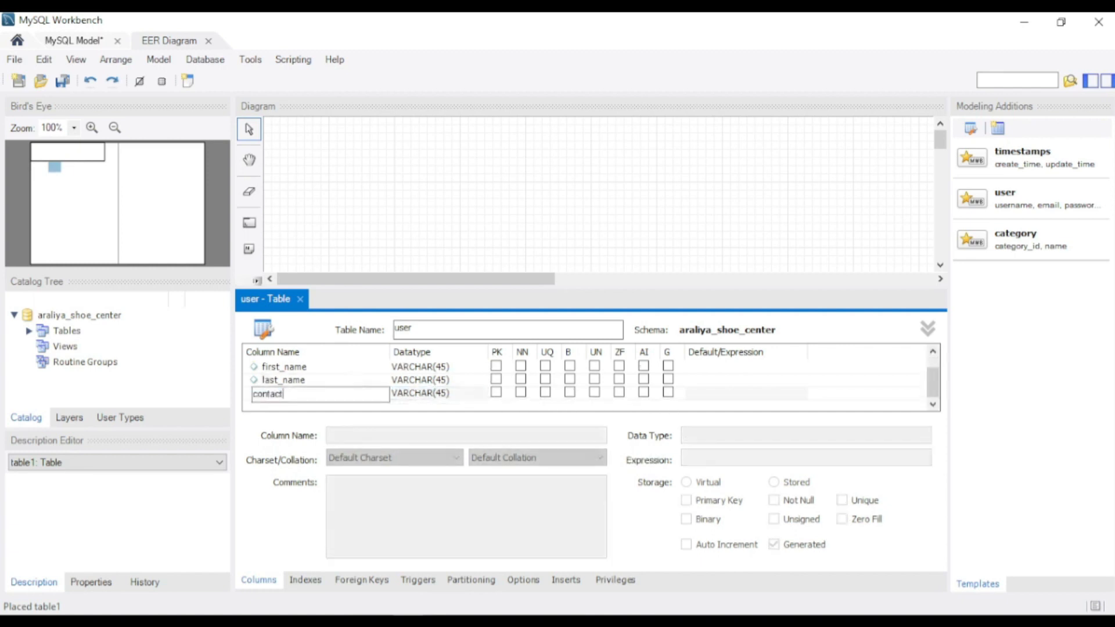
key("Tab")
key("BackSpace")
key("BackSpace")
key("BackSpace")
type("10)")
- Add a status INT column to the user table and close the table editor
key("Tab")
type("status")
key("Tab")
type("INT")
key("Return")
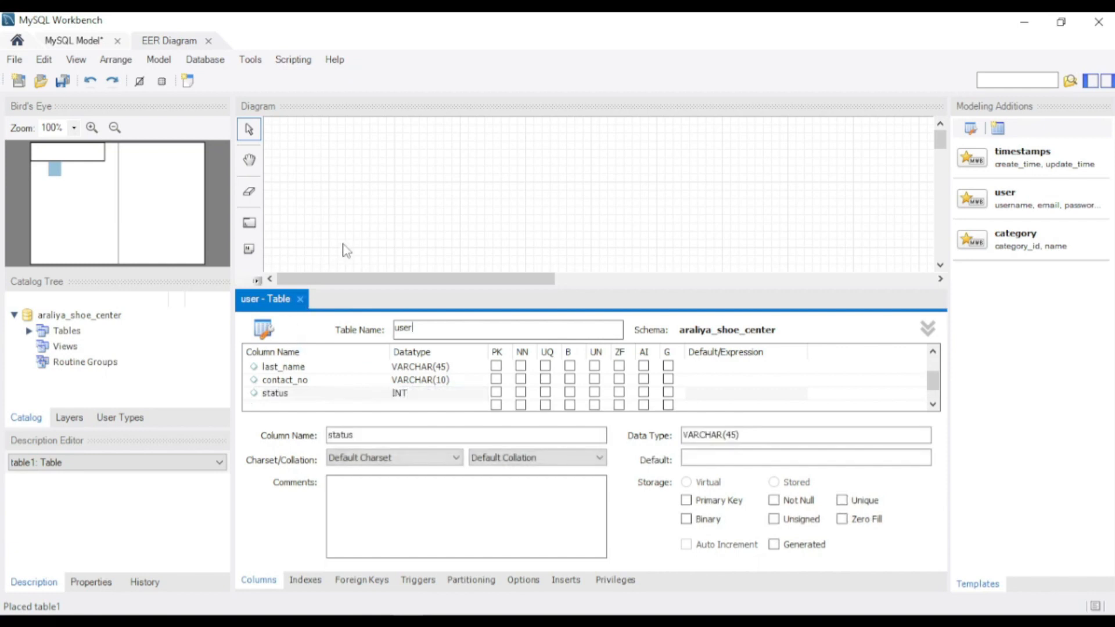
left_click(299, 299)
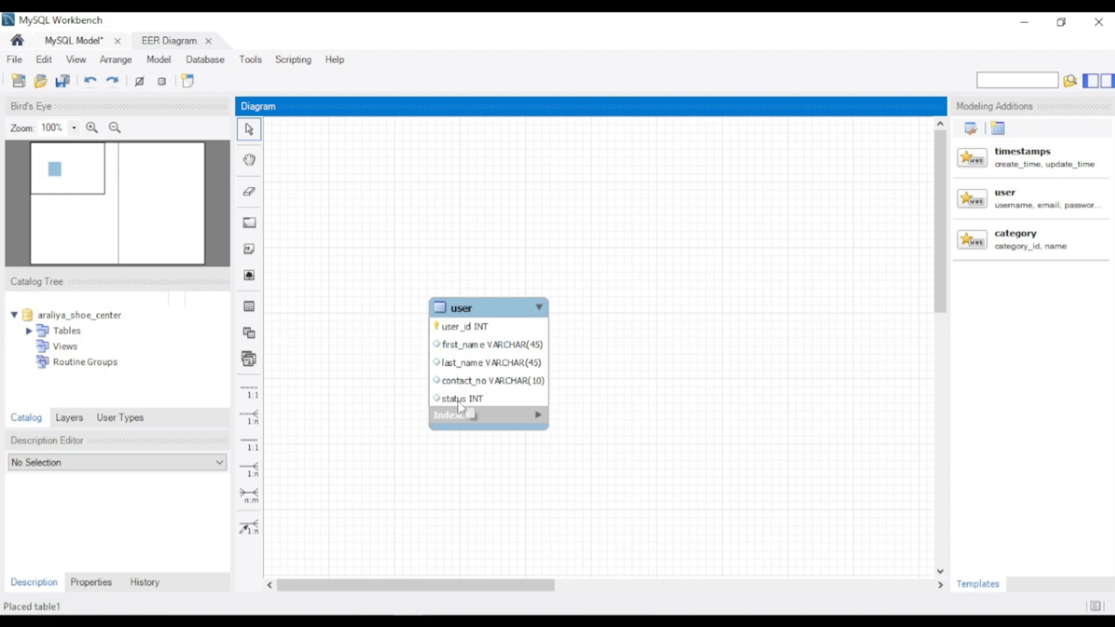
- Place a second table beside the user table and name it gender
left_click(249, 306)
left_click(645, 305)
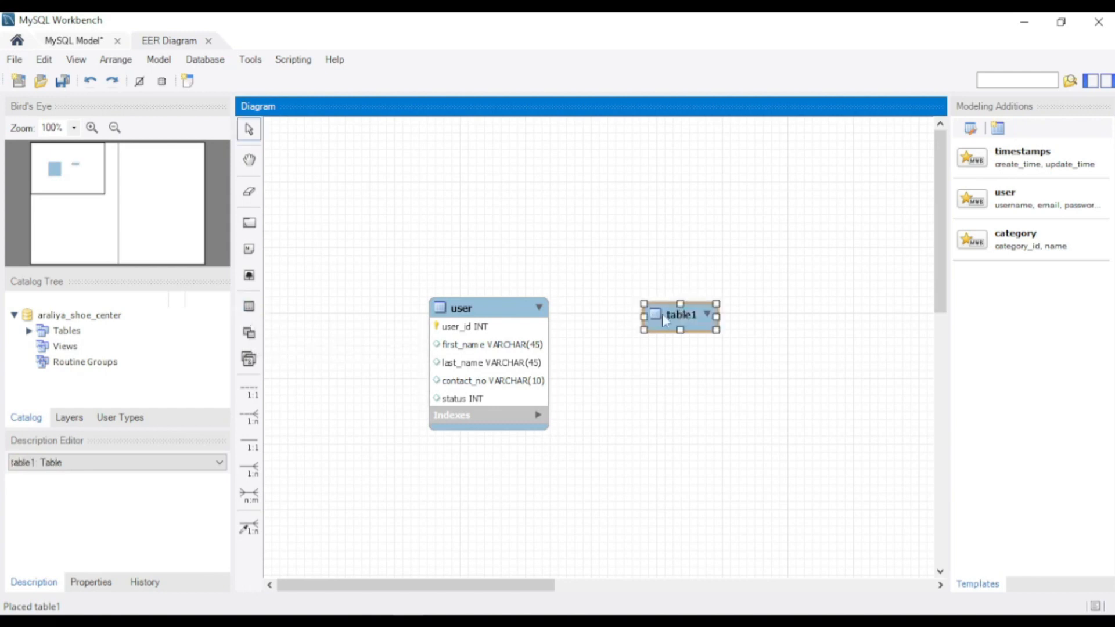
double_click(663, 320)
type("GENDER")
key("BackSpace")
key("BackSpace")
key("BackSpace")
key("BackSpace")
key("BackSpace")
key("BackSpace")
type("gender")
- Add a gender_id INT column to the gender table as an auto-incrementing primary key
double_click(285, 369)
key("BackSpace")
type("gender_id")
key("Return")
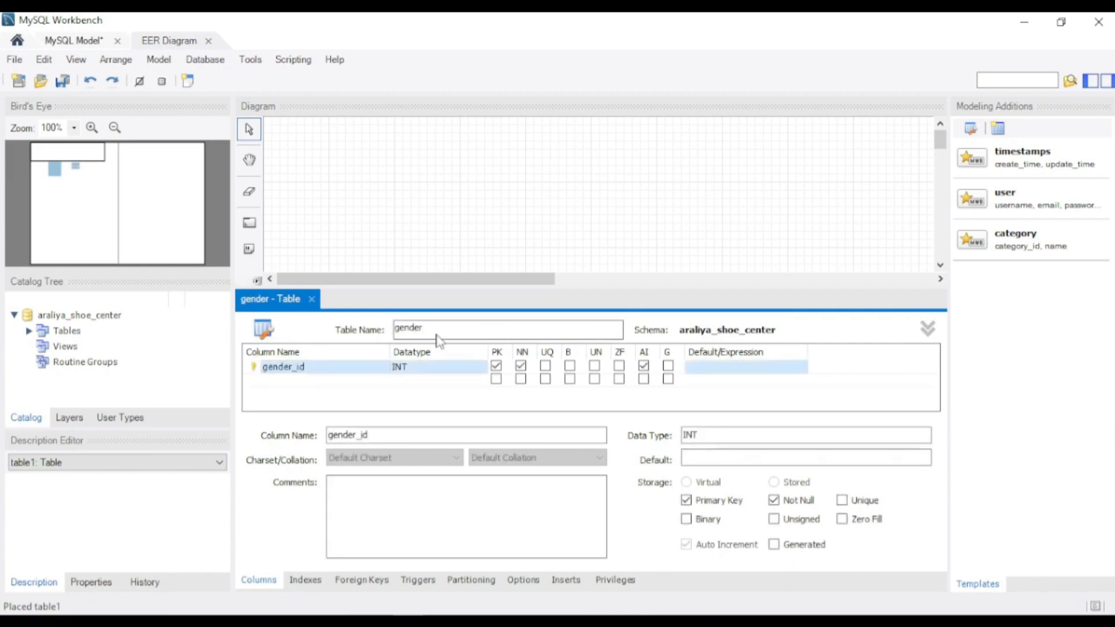
- Add a gender_name column with datatype VARCHAR(10) to the gender table and close its editor
double_click(303, 381)
type("GENDER")
key("Return")
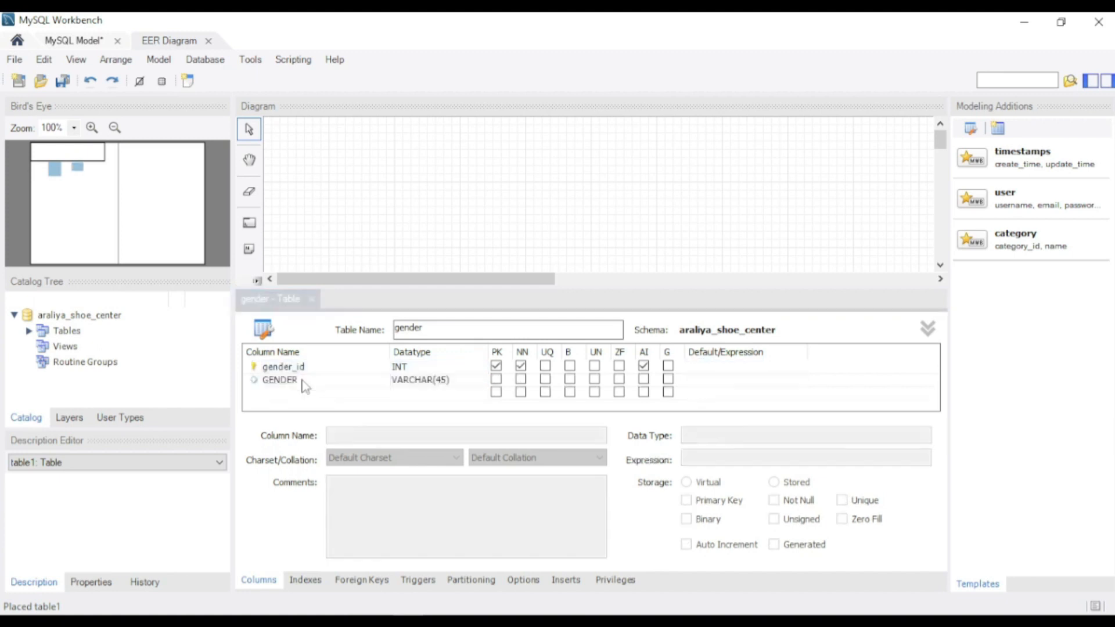
type("gender_name")
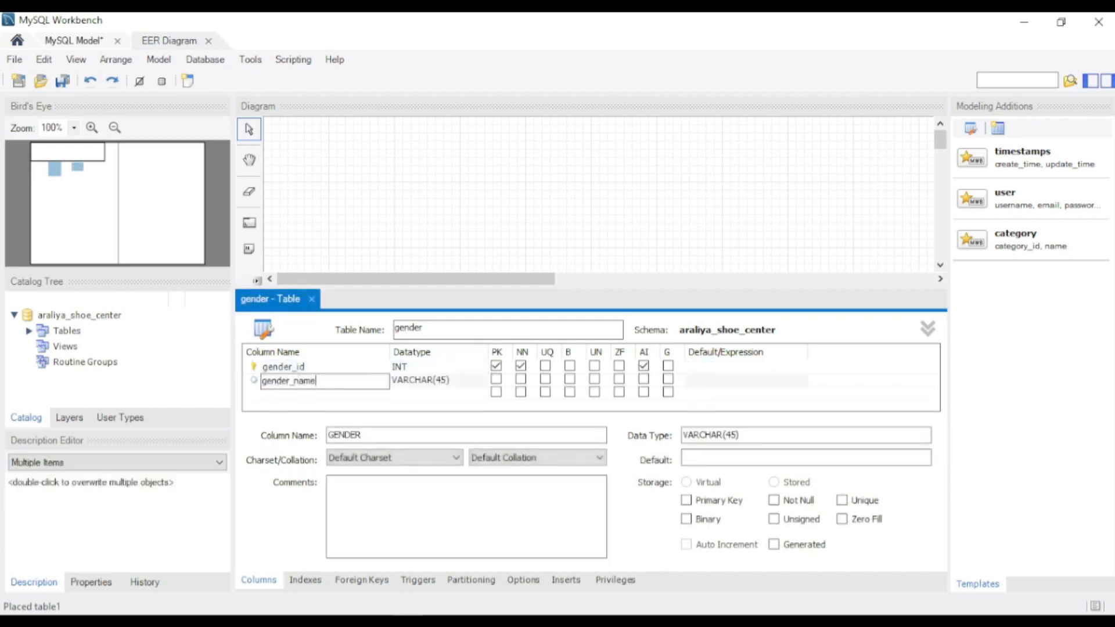
key("Tab")
key("End")
key("BackSpace")
key("BackSpace")
key("BackSpace")
type("10)")
left_click(312, 300)
left_click(312, 300)
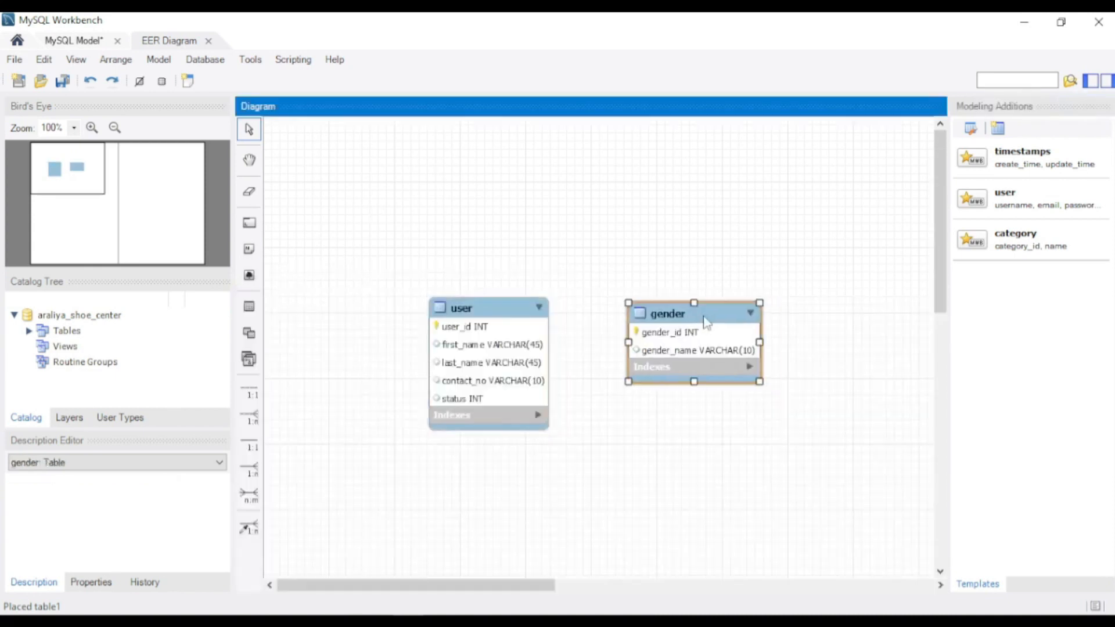
left_click(616, 268)
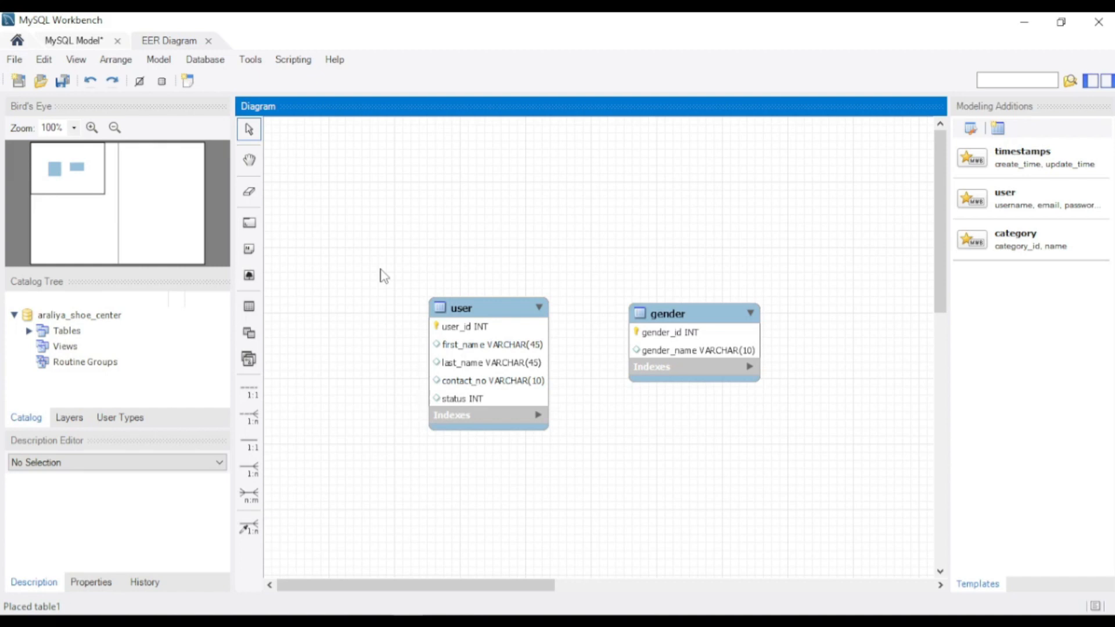
- Move the user and gender tables up and to the left, and place a new table named user_type below user
left_click_drag(456, 308, 376, 255)
left_click_drag(679, 313, 603, 255)
scroll(634, 436, "down", 3)
left_click(254, 309)
left_click(409, 343)
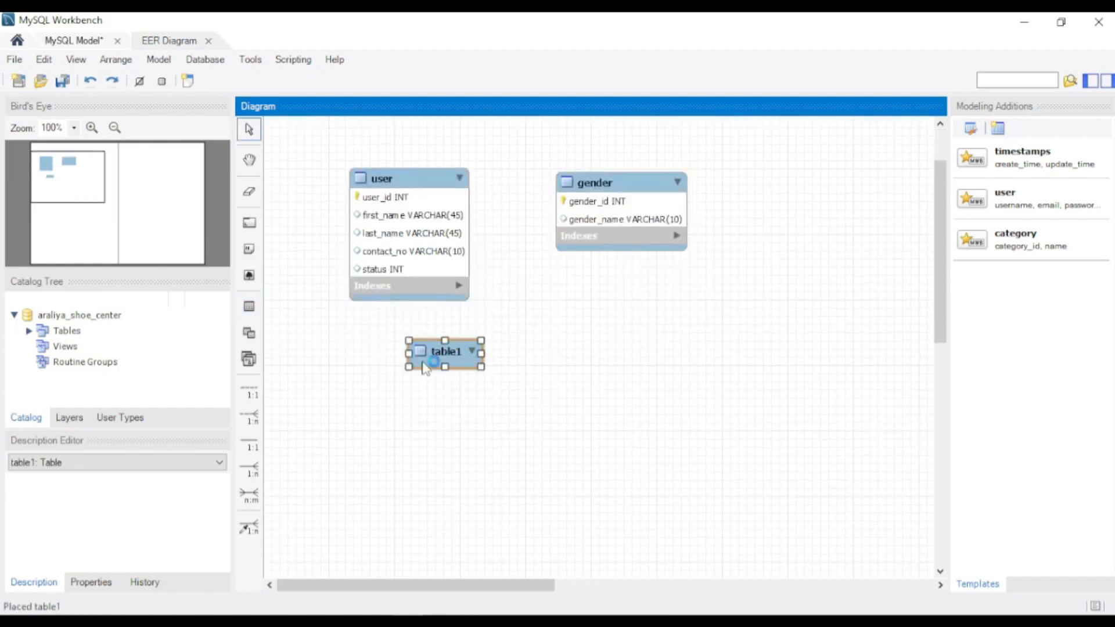
double_click(424, 365)
type("user_type")
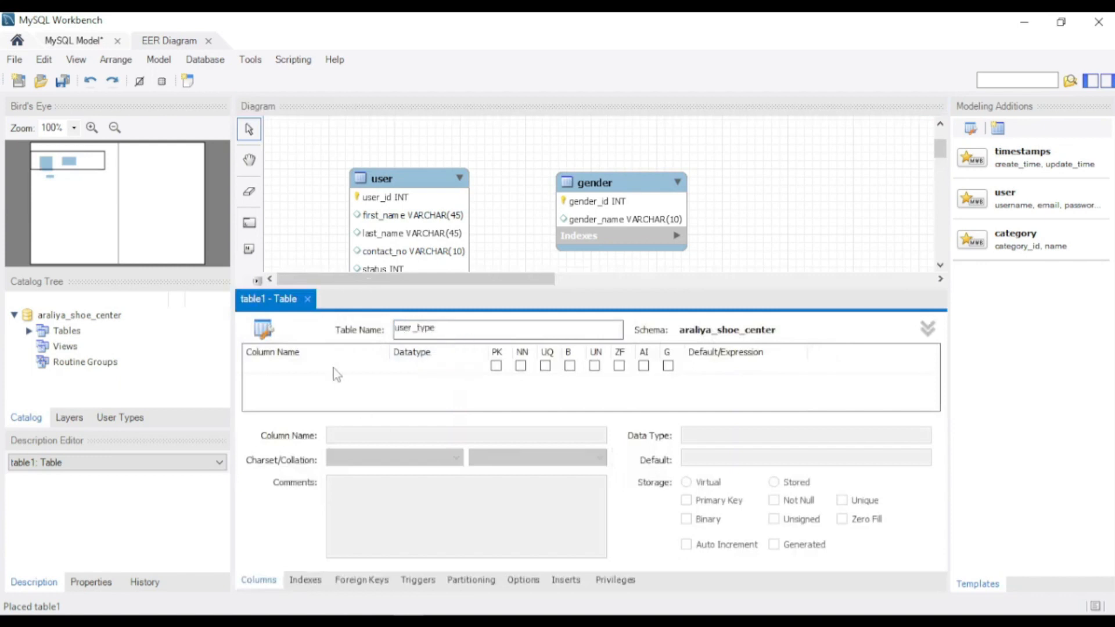
- Give user_type an auto-incrementing INT primary key user_type_id and a VARCHAR(45) column user_type_name
double_click(336, 369)
type("user_type_id")
left_click(643, 365)
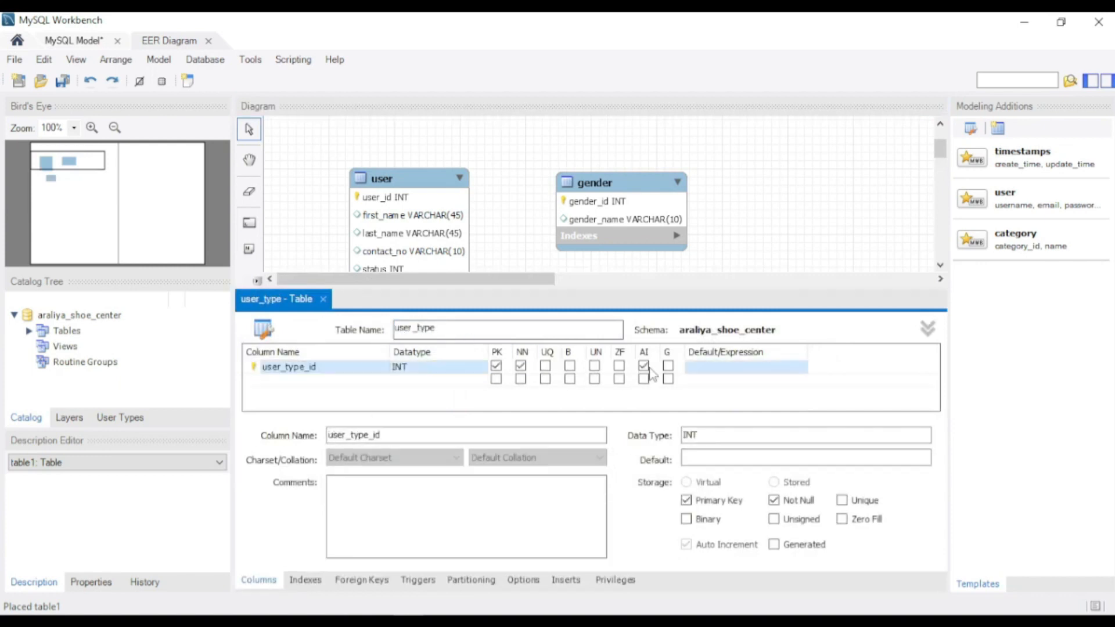
double_click(306, 380)
type("user_type_name")
key("Return")
left_click(323, 299)
- Place a new table below the gender table and name it system_login
left_click(249, 306)
left_click(598, 347)
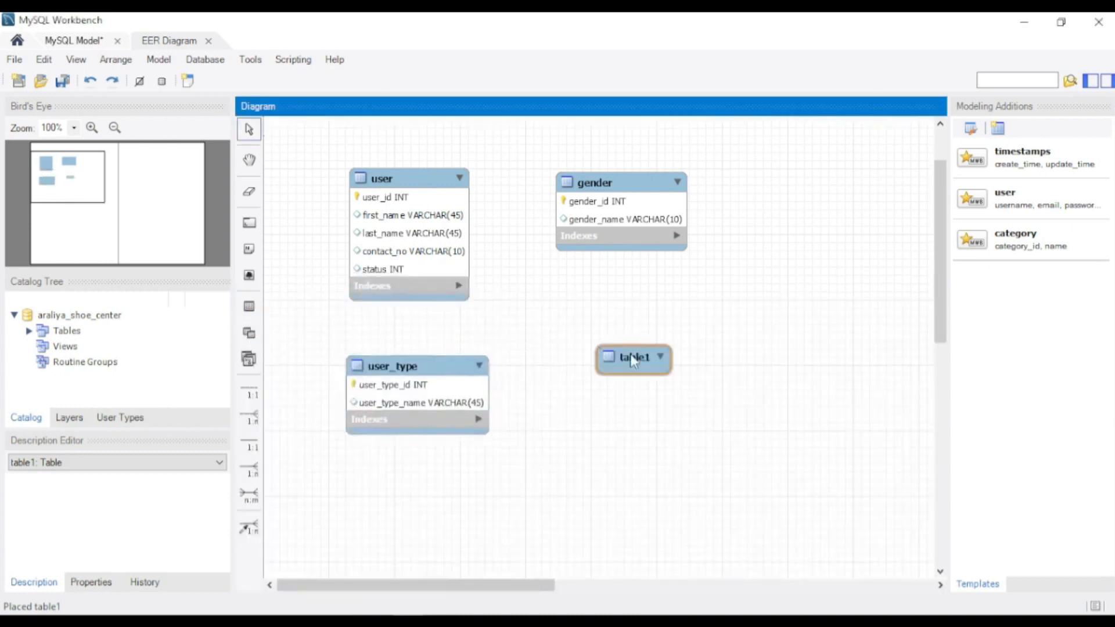
double_click(629, 354)
type("system_login")
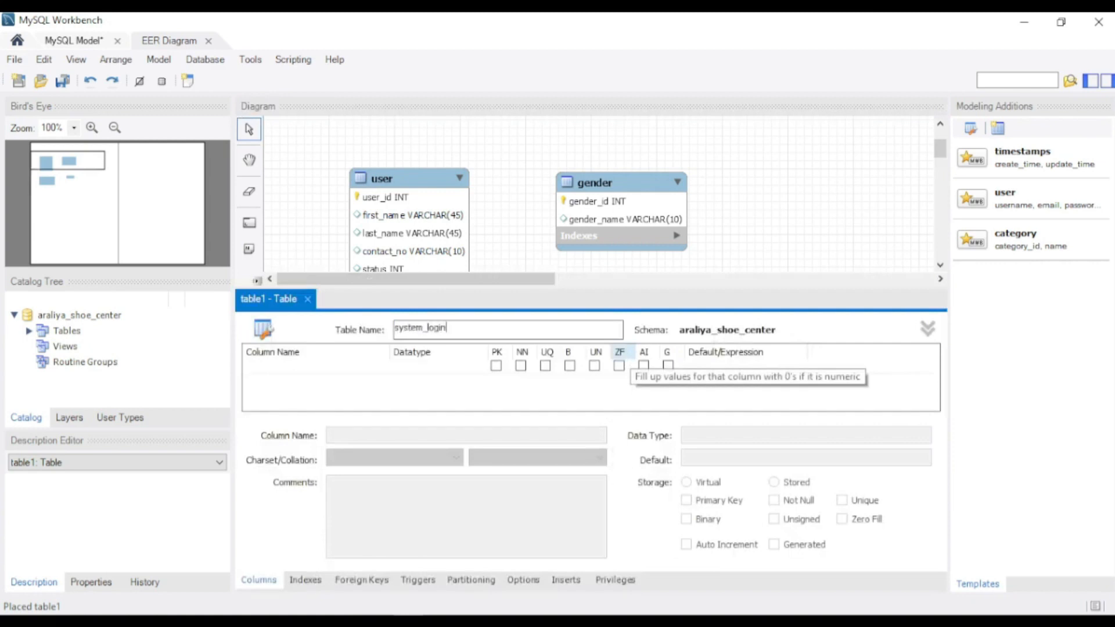
- Add a login_id INT column to system_login as an auto-incrementing primary key
double_click(652, 368)
type("login_id")
key("Return")
left_click(644, 365)
- Add username VARCHAR(20) and password VARCHAR(45) columns to system_login, and shift the table slightly up and left in the diagram
double_click(290, 381)
type("usemame")
key("Tab")
type("VARCHAR(20)")
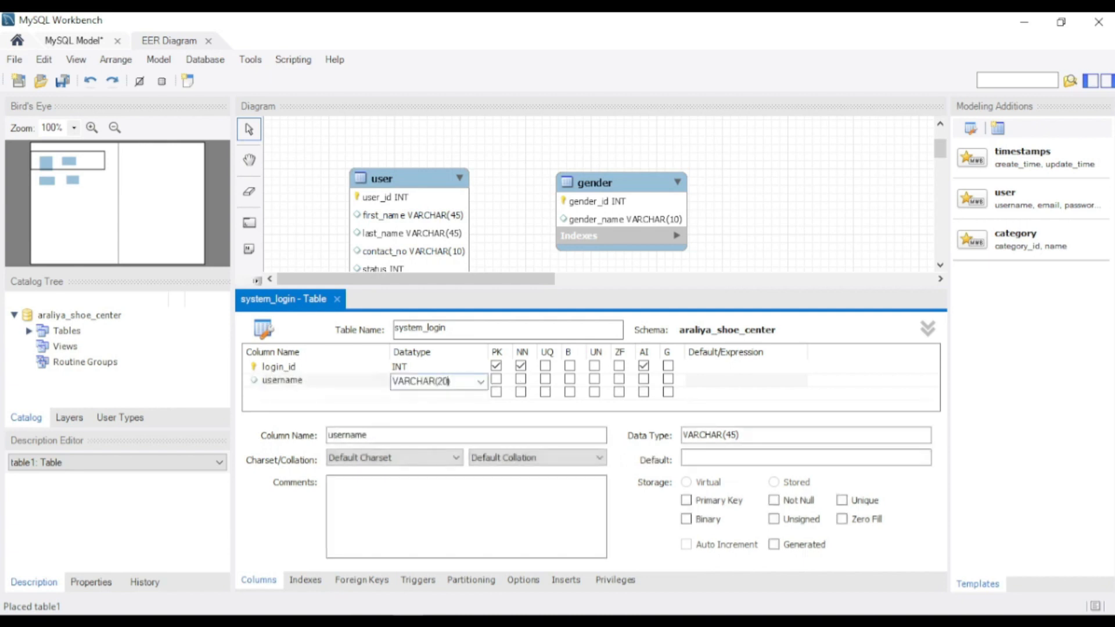
key("Tab")
type("password")
key("Tab")
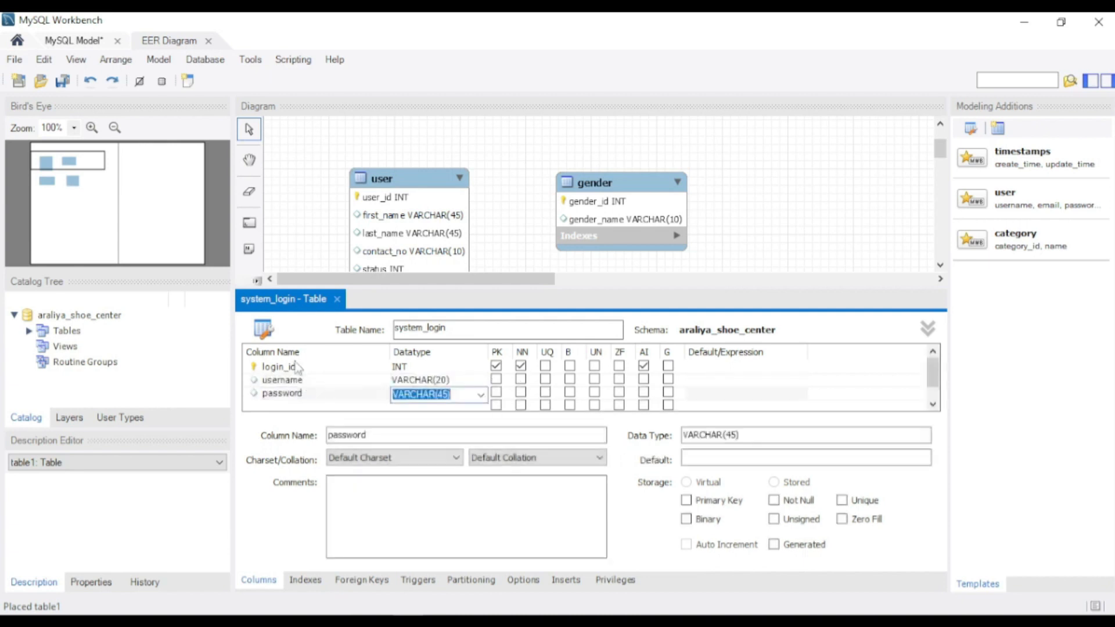
left_click(286, 378)
left_click(337, 300)
left_click_drag(652, 356, 629, 347)
- Place a table named address to the right of system_login with an auto-incrementing INT primary key address_id
left_click(249, 306)
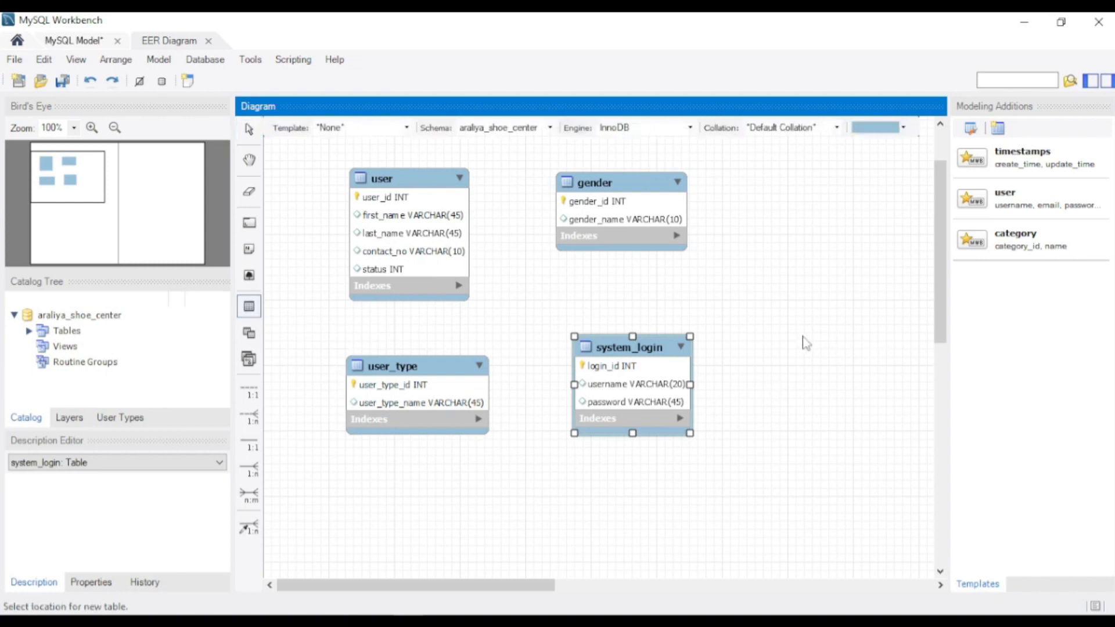
left_click(785, 347)
type("address")
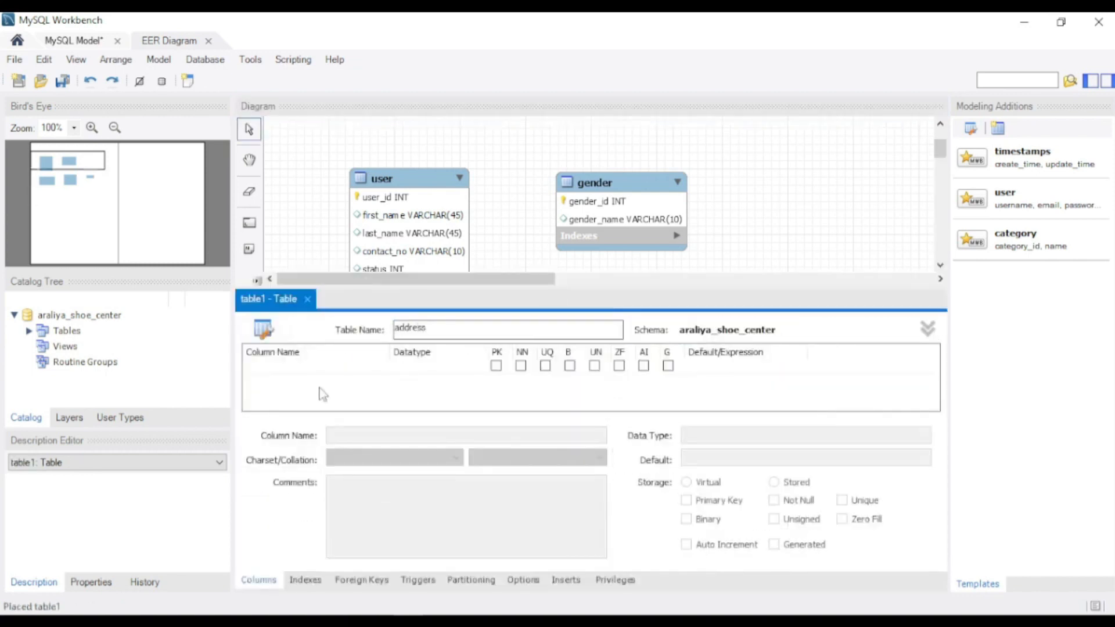
left_click(311, 368)
type("address_id")
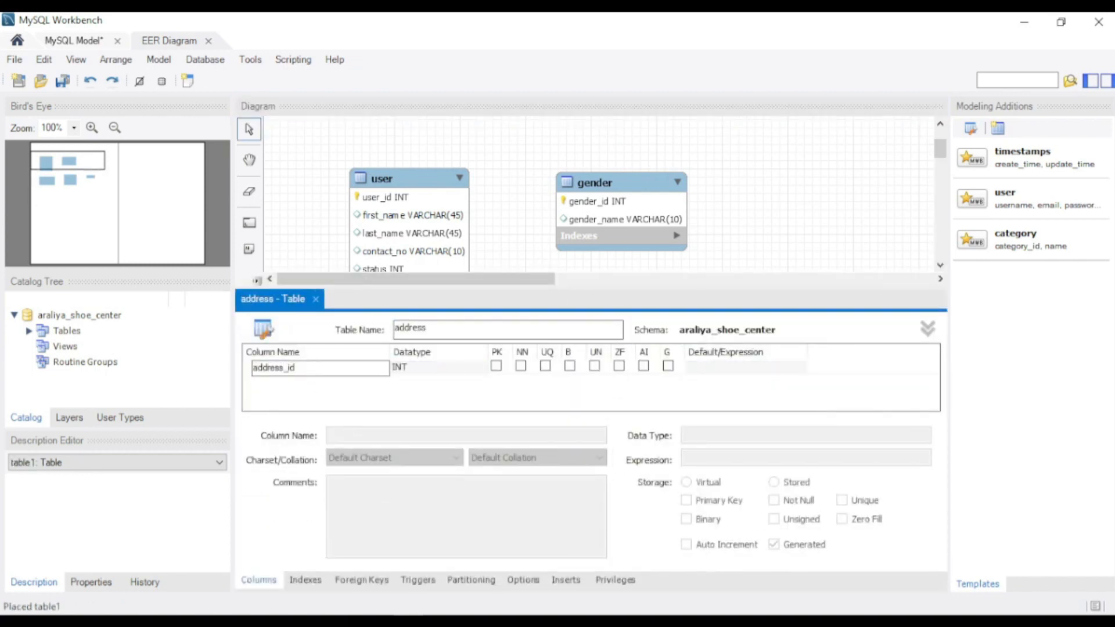
left_click(648, 370)
- Add no, street_1 and street_2 columns of type VARCHAR(45) to the address table
left_click(311, 381)
type("no")
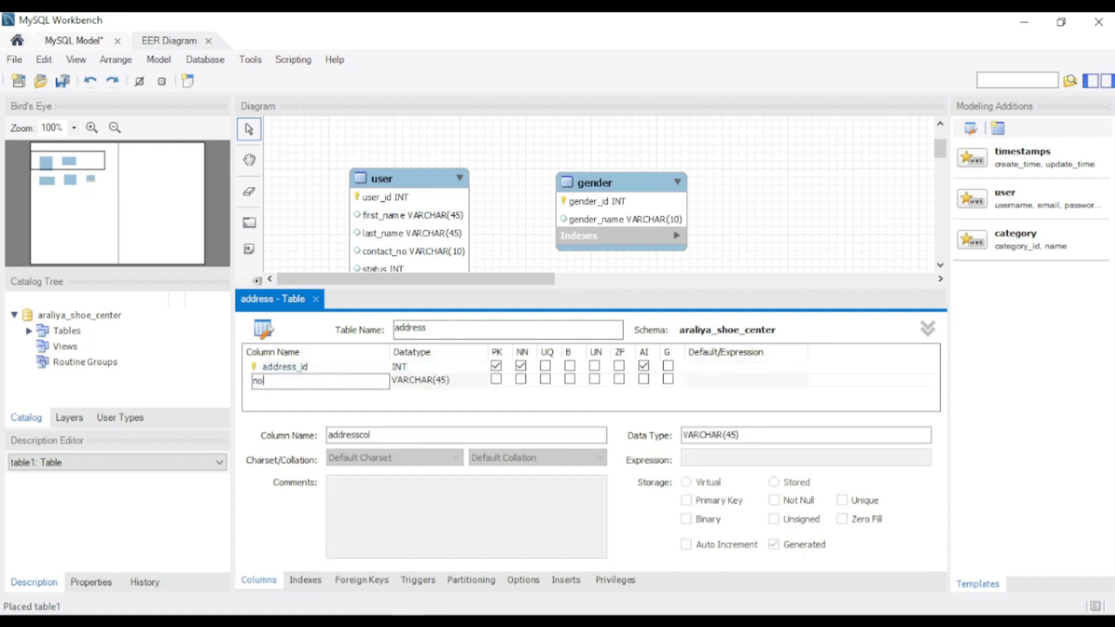
key("Return")
left_click(341, 392)
type("street_1")
key("Return")
type("street_2")
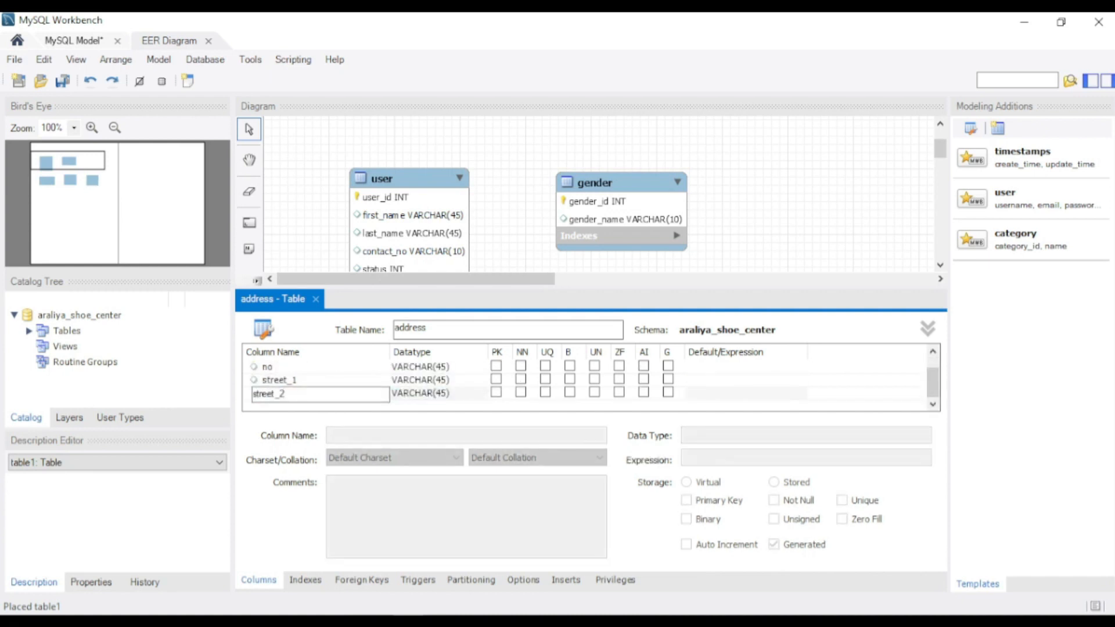
left_click(315, 298)
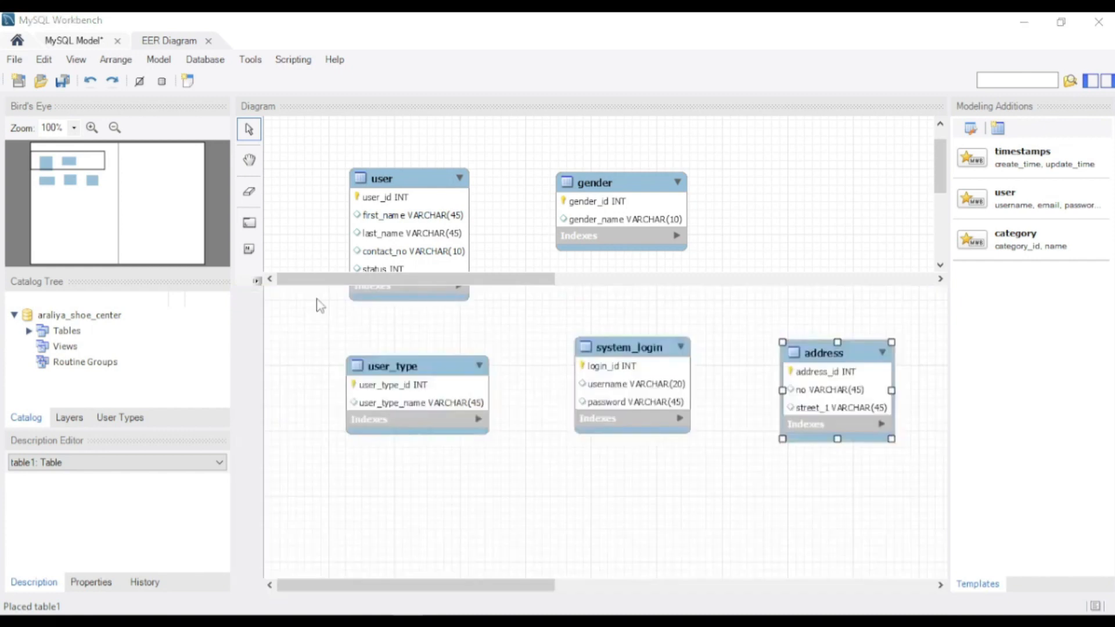
- Place a new table below the user_type table and name it city
left_click(431, 452)
key("t")
left_click(444, 490)
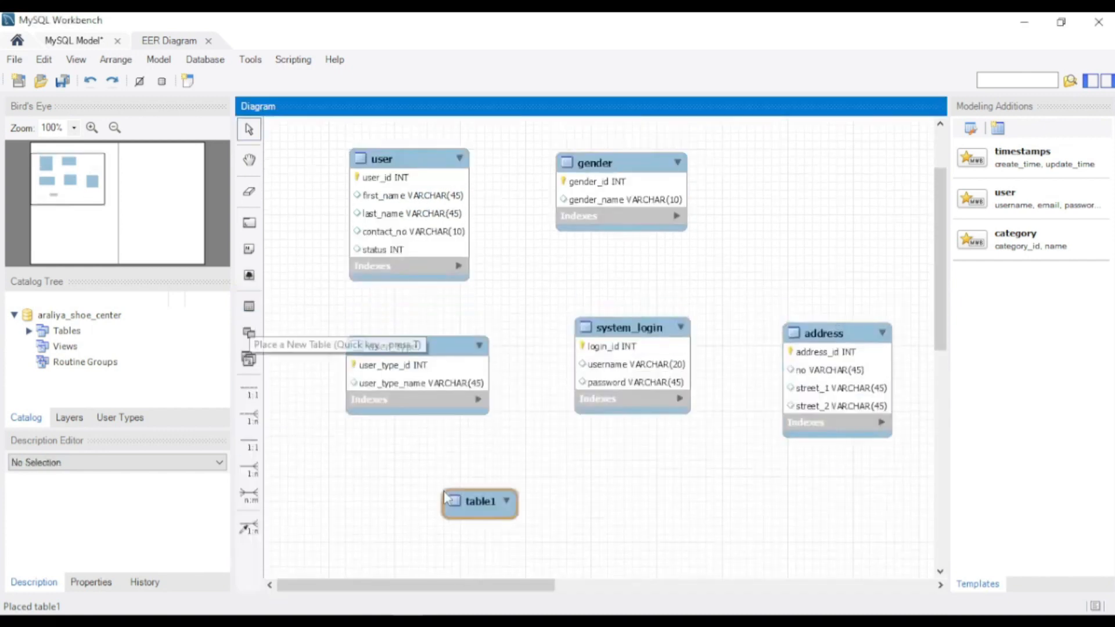
double_click(473, 501)
type("city")
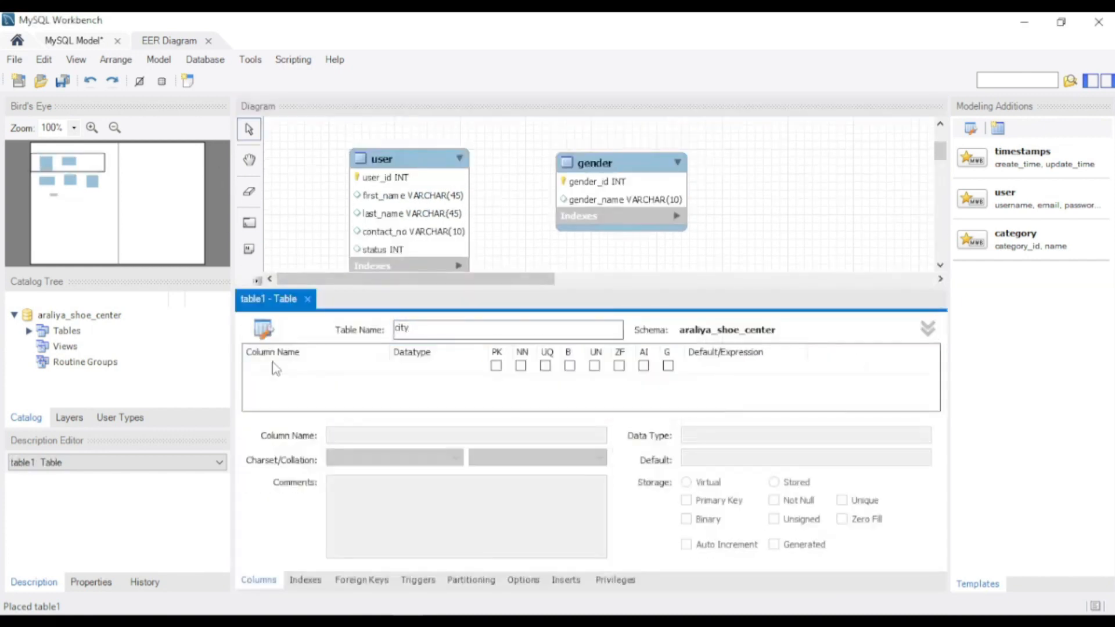
- Give the city table an auto-incrementing INT primary key city_id and a VARCHAR(45) column city_name
double_click(273, 367)
type("city_id")
key("Return")
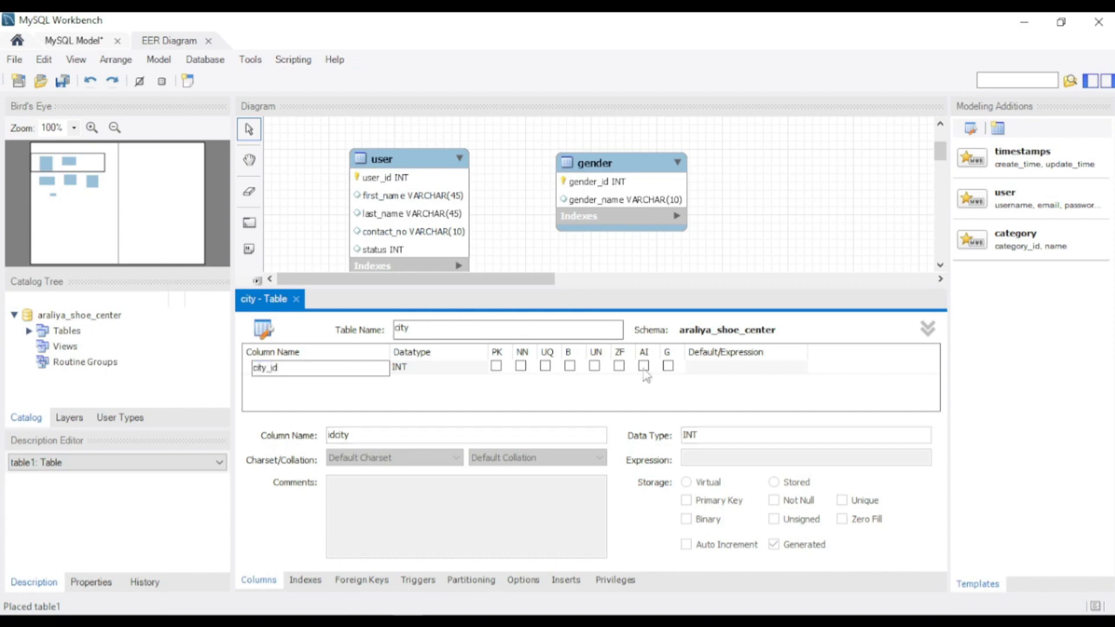
double_click(336, 380)
type("city_name")
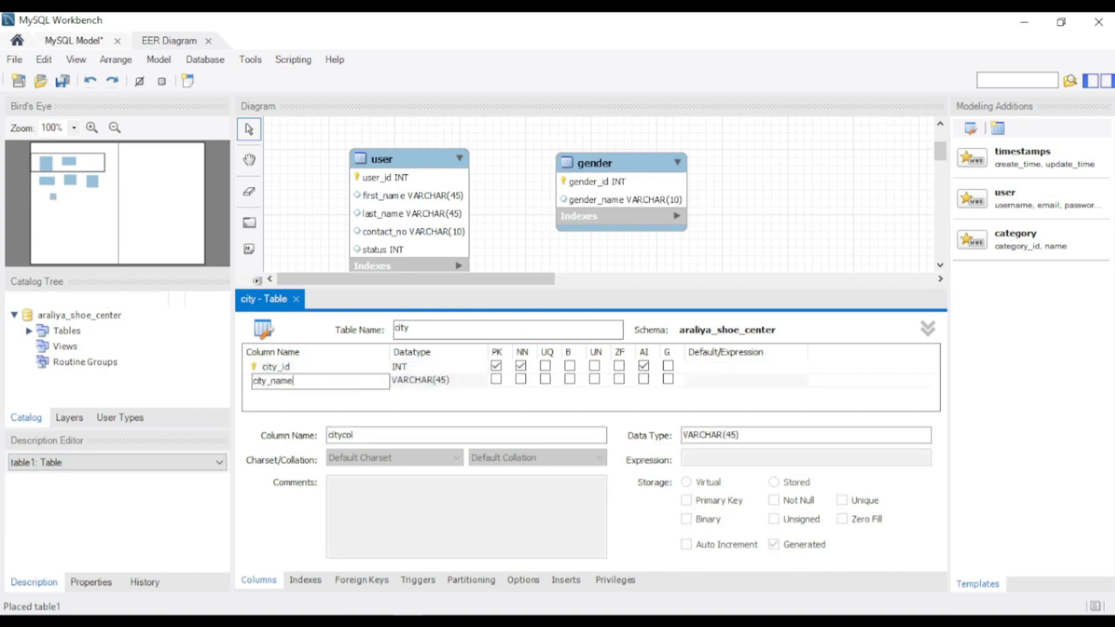
left_click(296, 298)
left_click(294, 300)
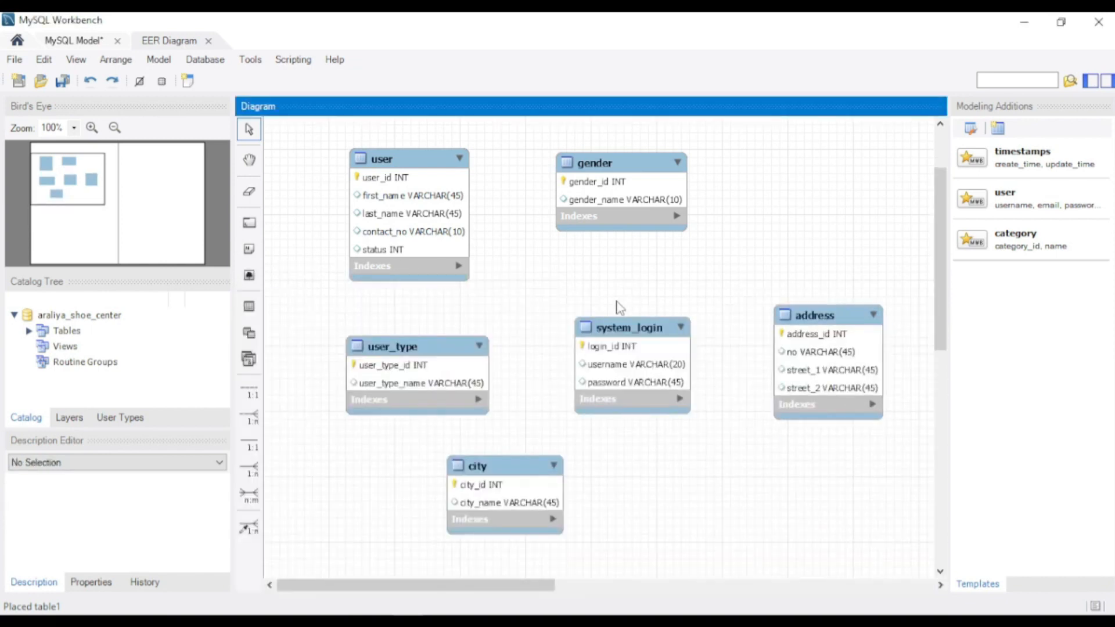